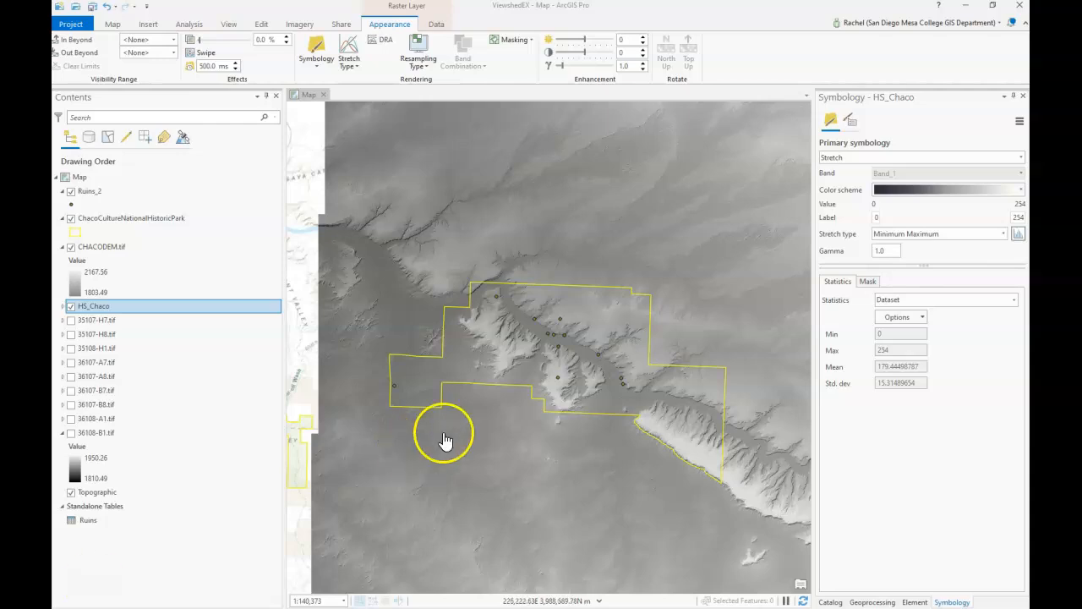
- Open the Ruins_2 attribute table and add a field named OFFSETA with the Double data type
click(92, 192)
right_click(92, 192)
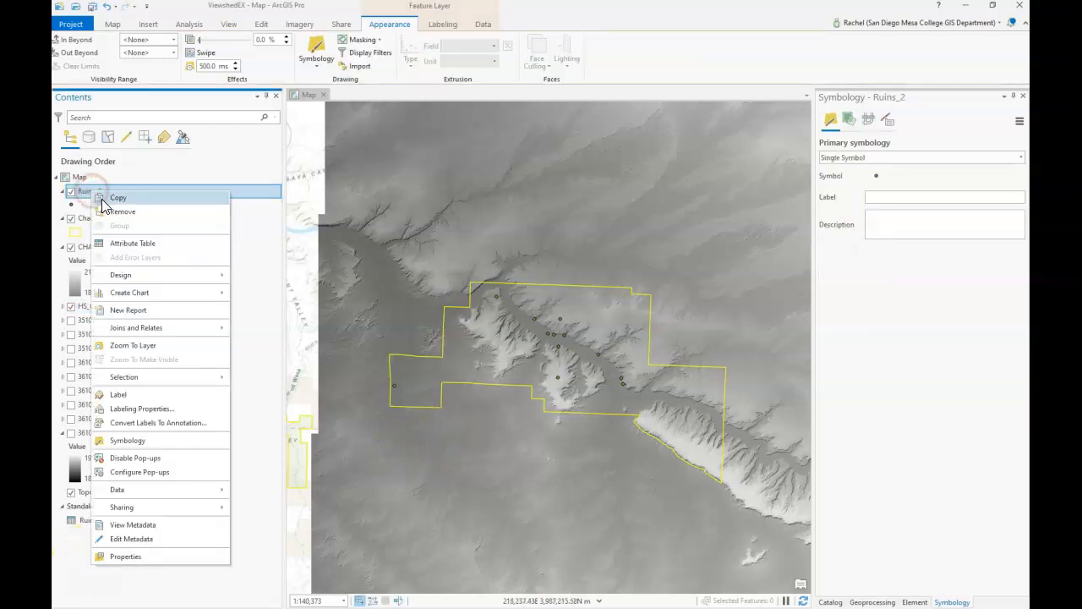
click(133, 246)
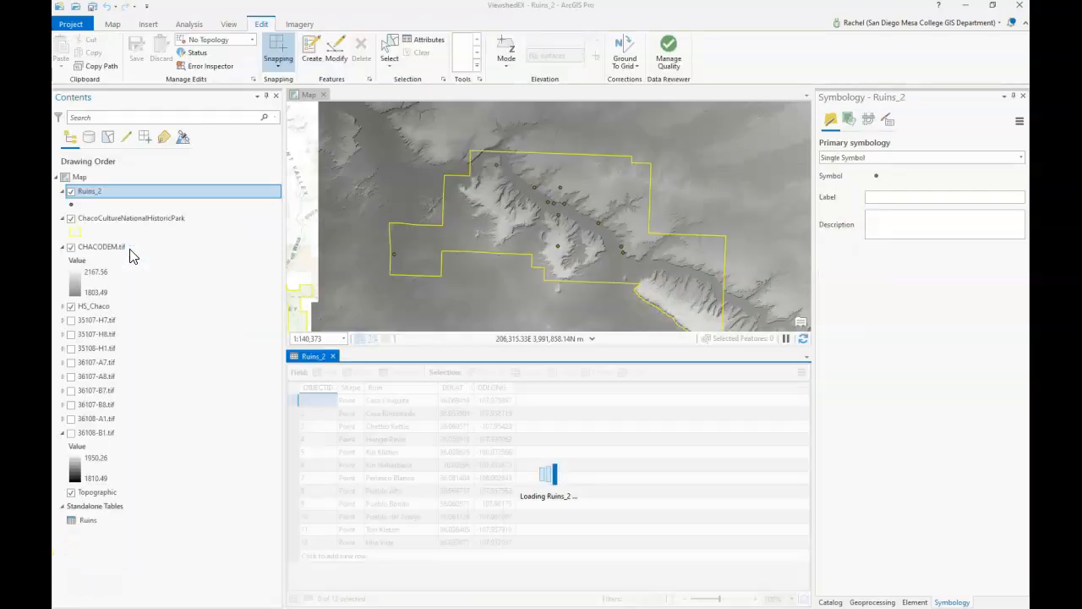
click(321, 373)
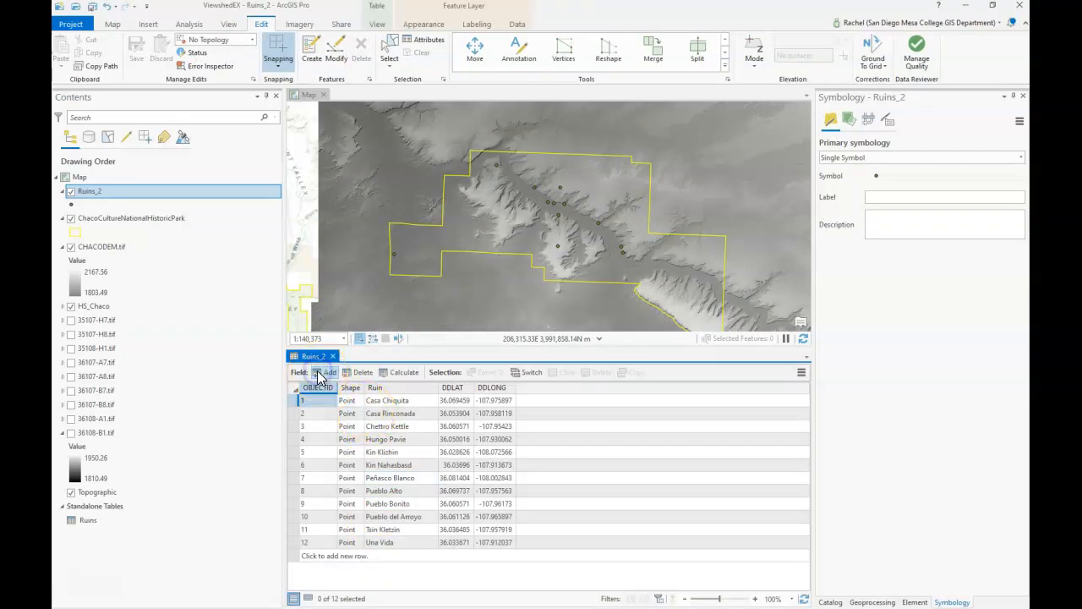
click(322, 382)
click(412, 478)
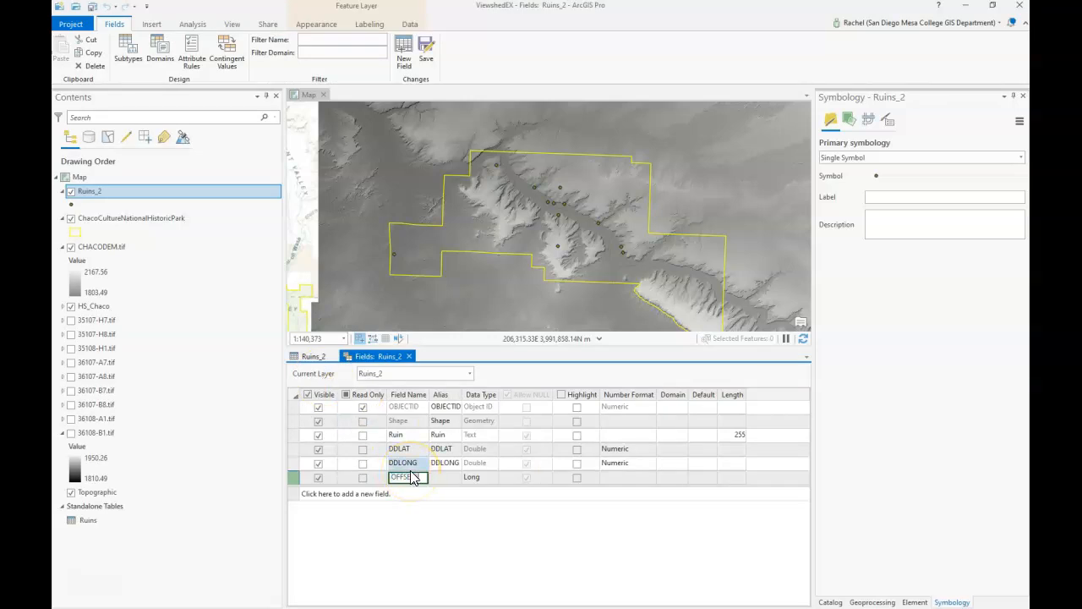
key(Tab)
key(Tab)
key(d)
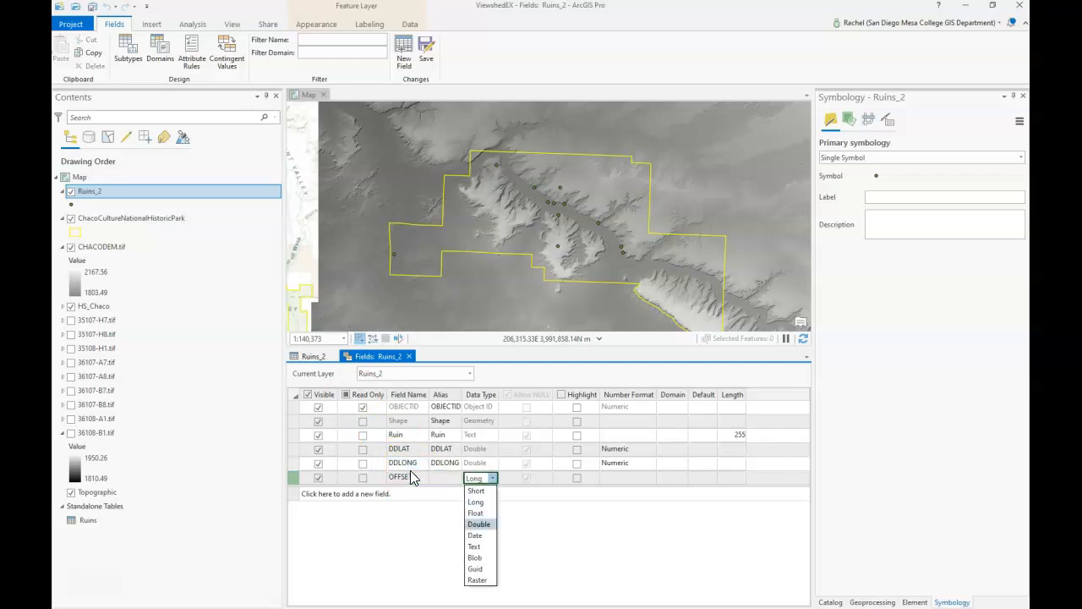
key(Return)
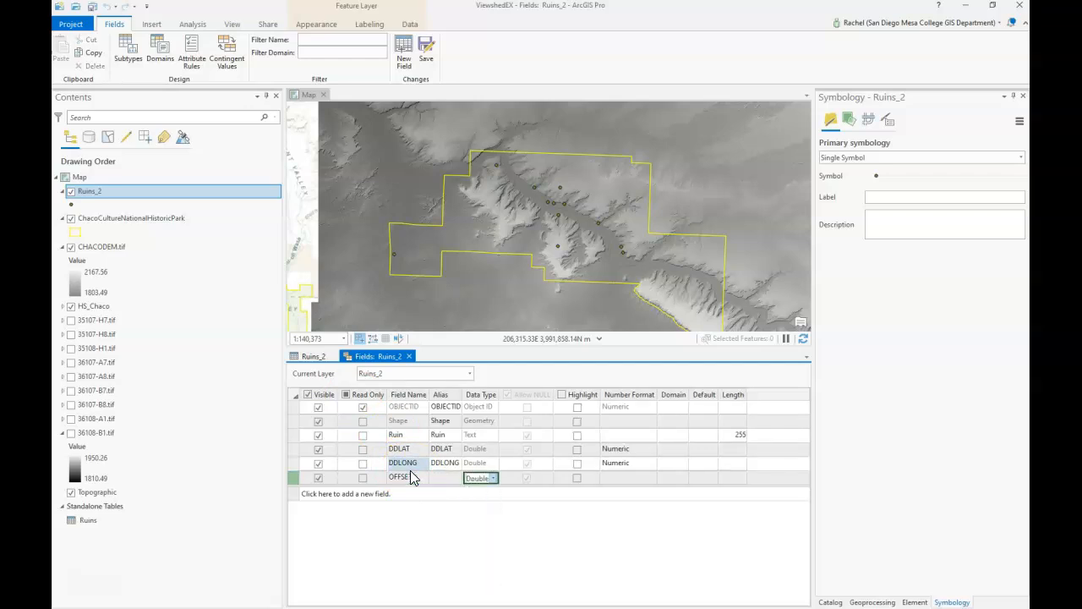
- Add a second field named OFFSETB with the Double data type, then save the field changes and close the fields view
click(334, 494)
text(OFFSETB)
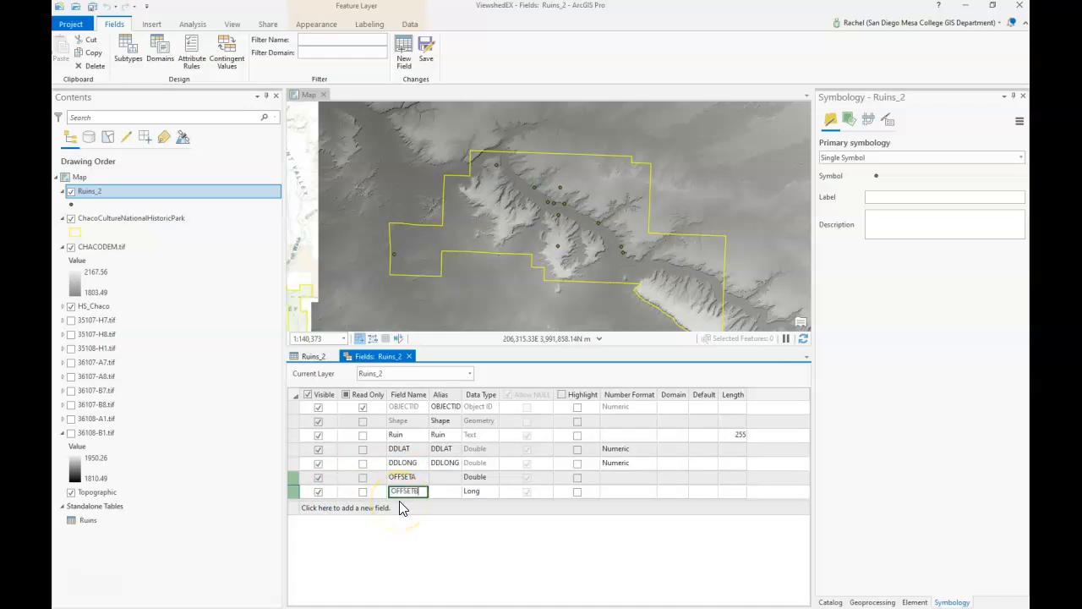
key(Tab)
key(Tab)
key(d)
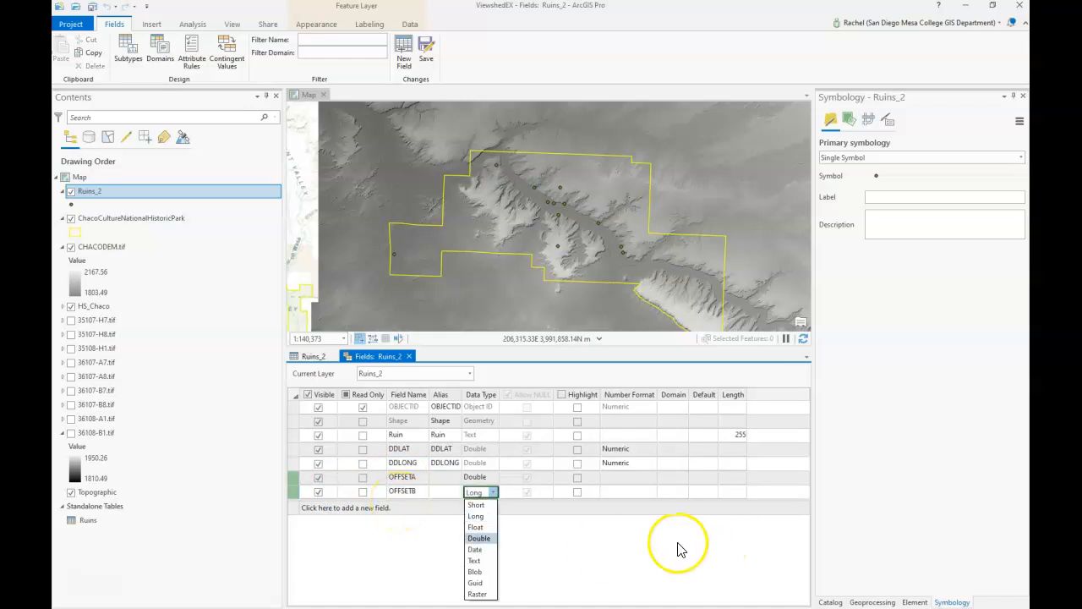
click(480, 539)
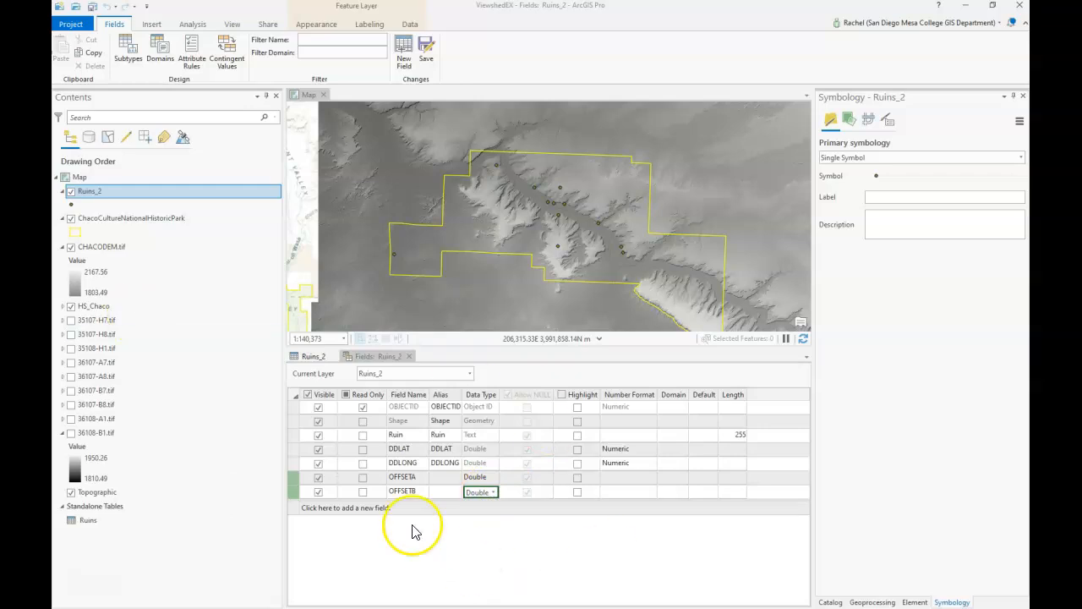
click(428, 50)
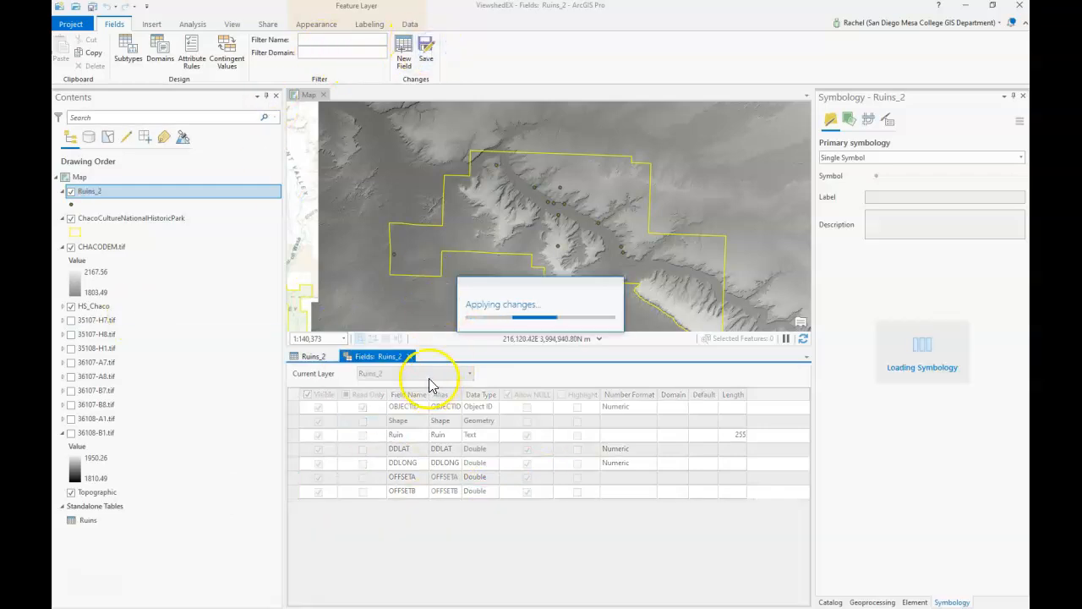
click(409, 358)
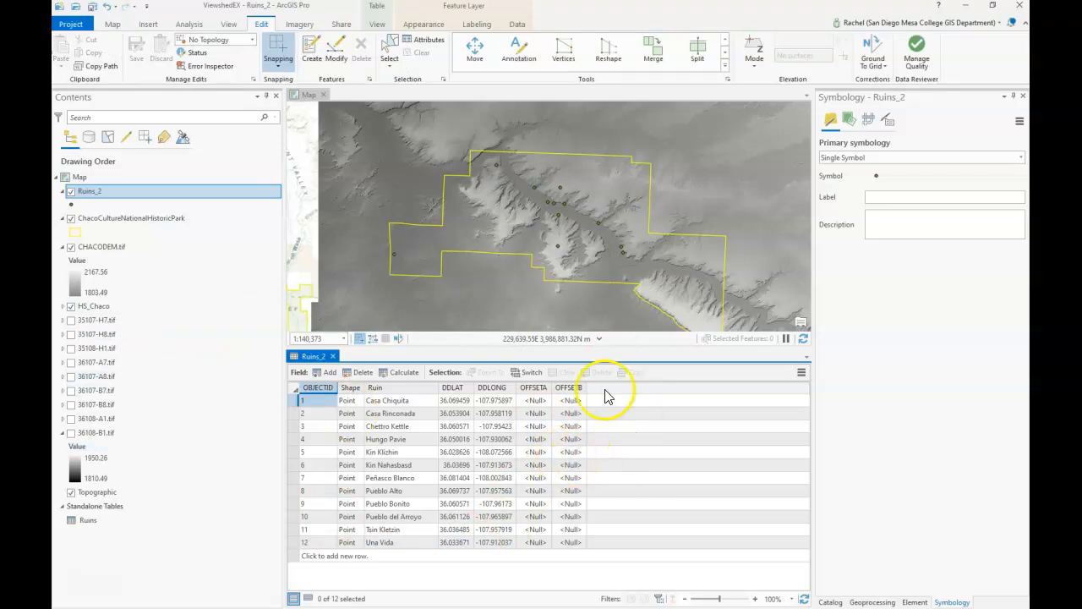
- Calculate the OFFSETB field of Ruins_2 as 5.5 for all records
click(566, 388)
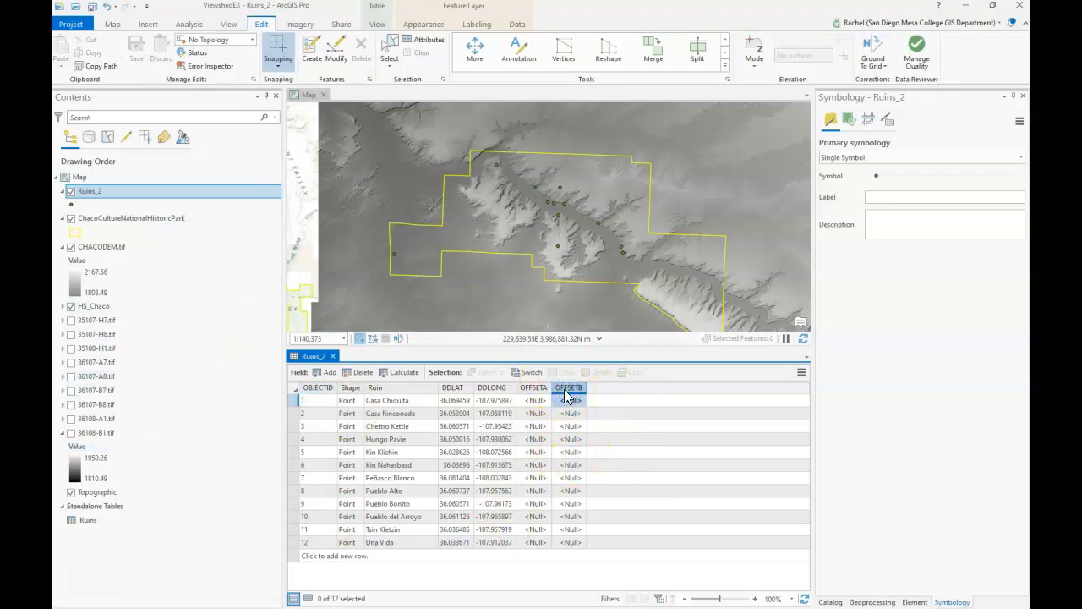
right_click(566, 393)
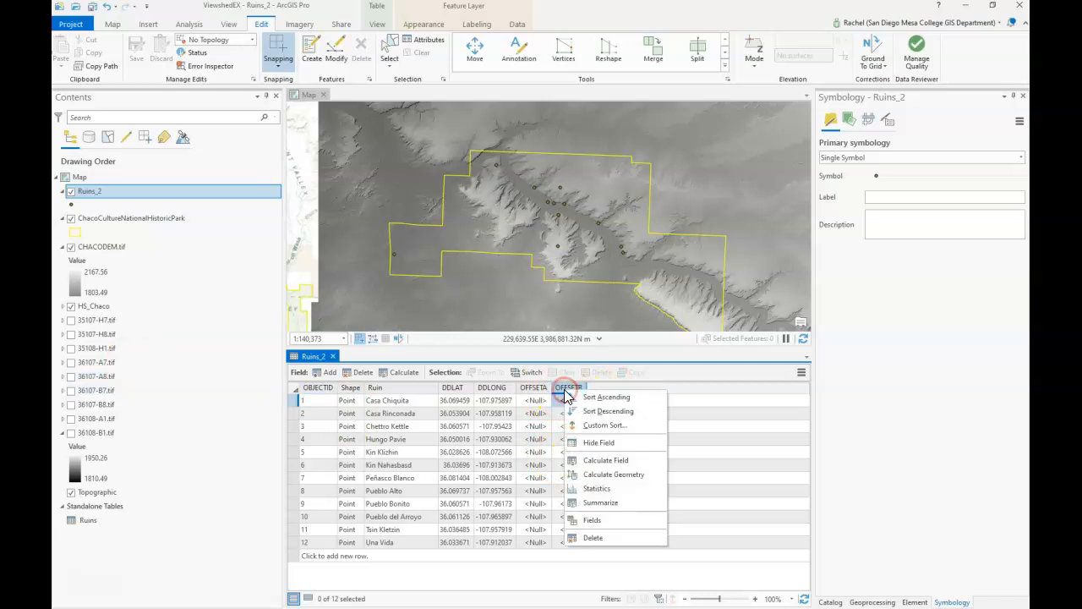
click(617, 460)
click(898, 174)
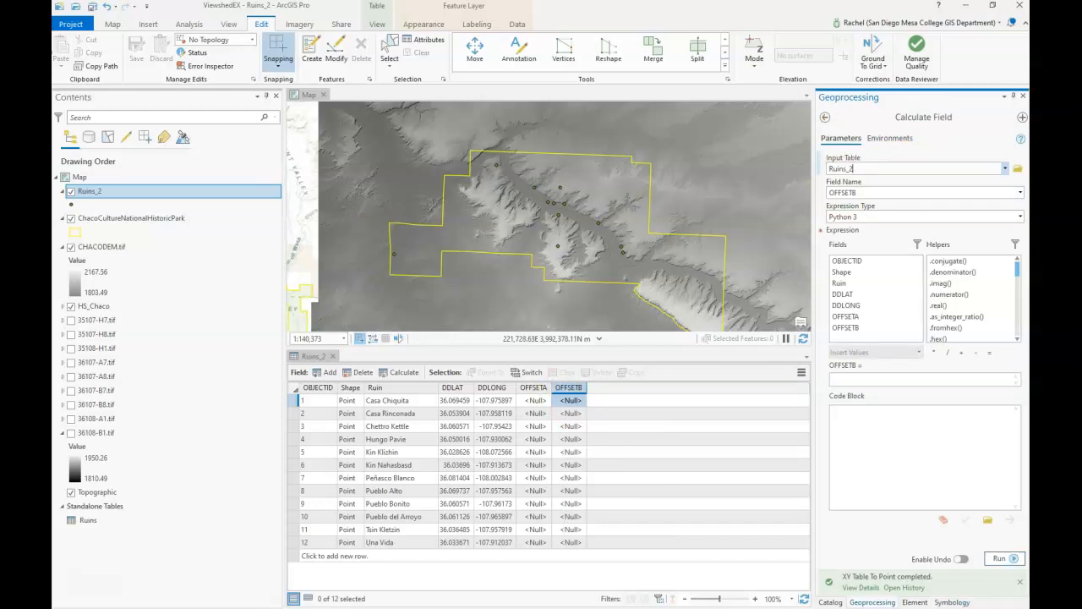
click(875, 377)
text(5.5)
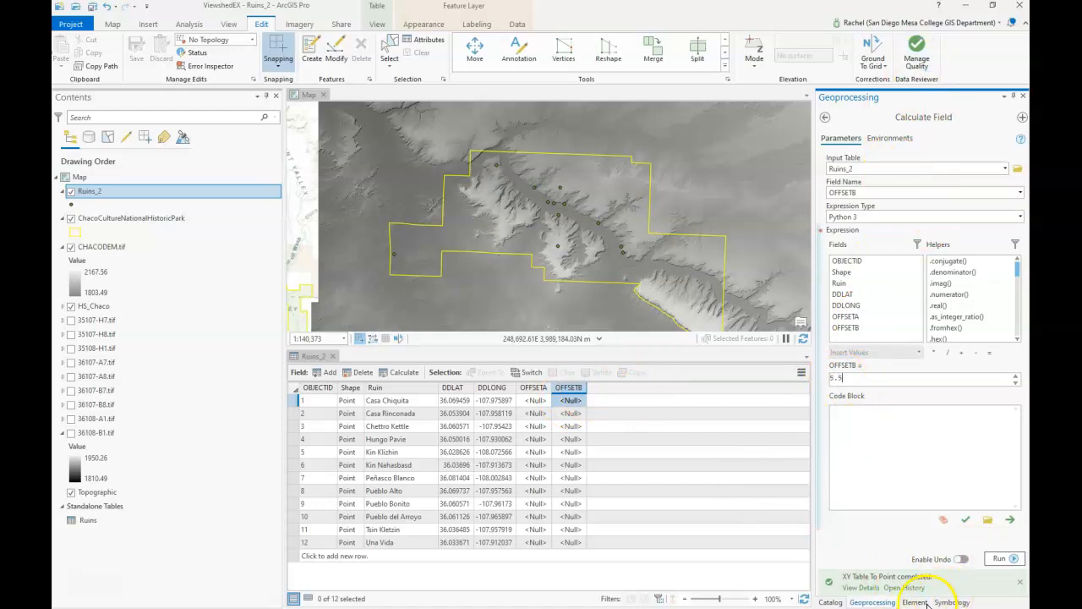
click(998, 561)
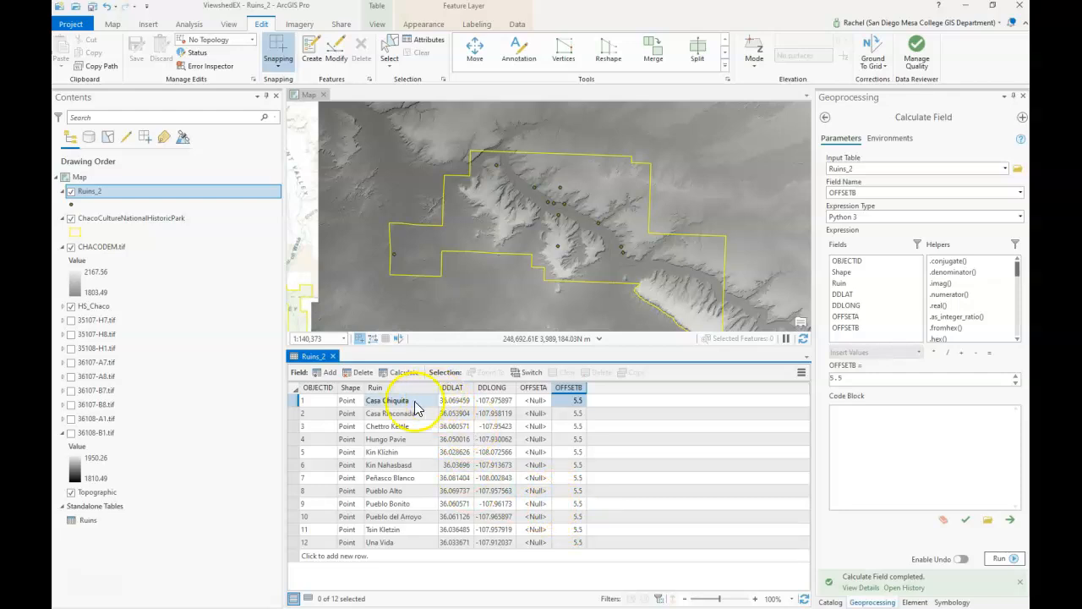
- Set OFFSETA to 13.5 for Peñasco Blanco and 5.5 for Pueblo Alto
click(522, 479)
click(522, 479)
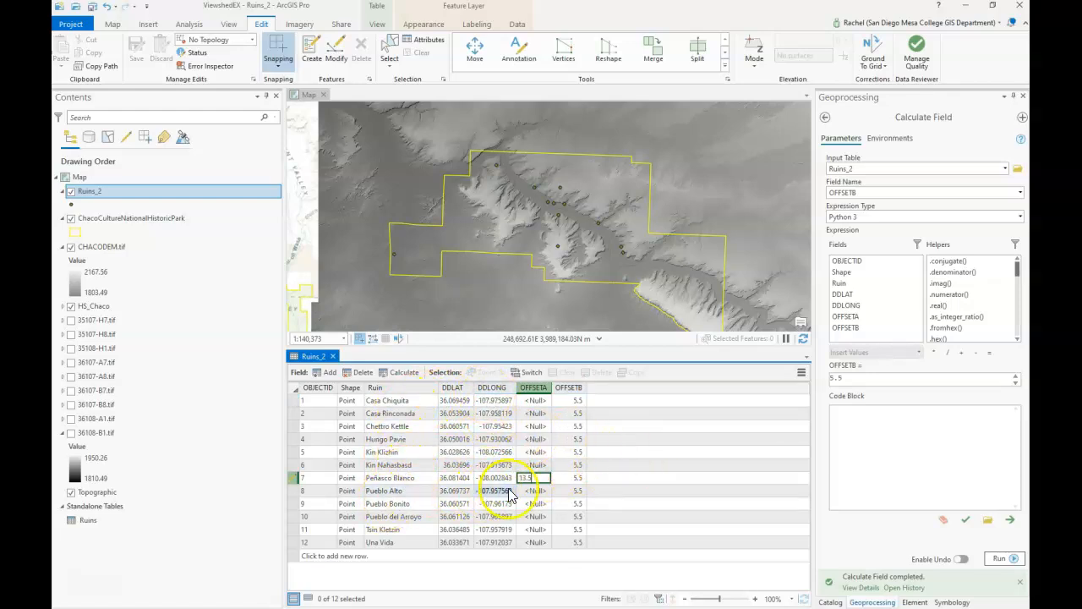
click(536, 490)
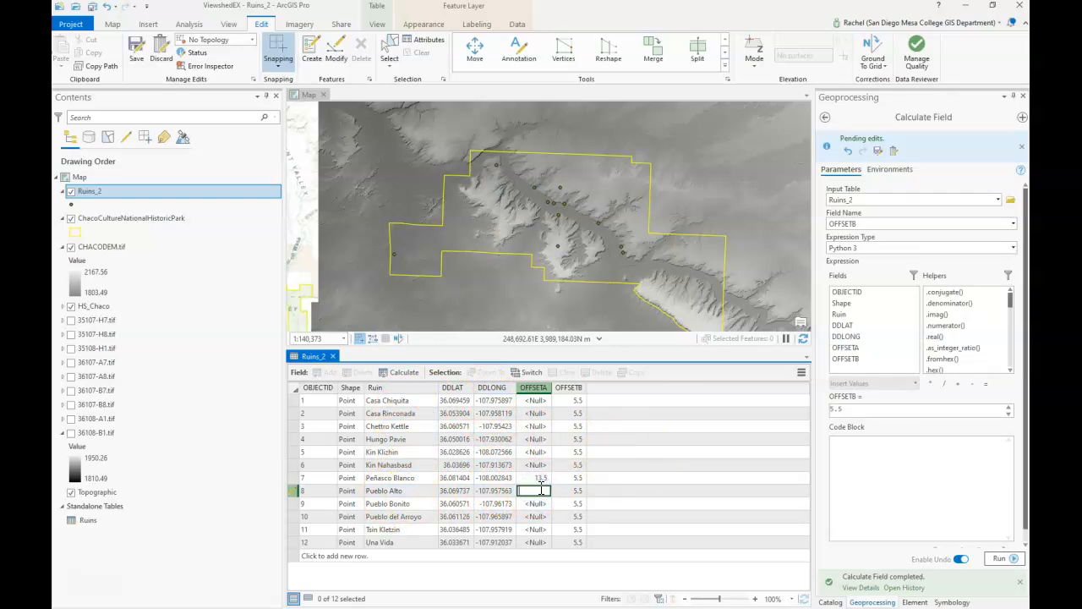
text(5.5)
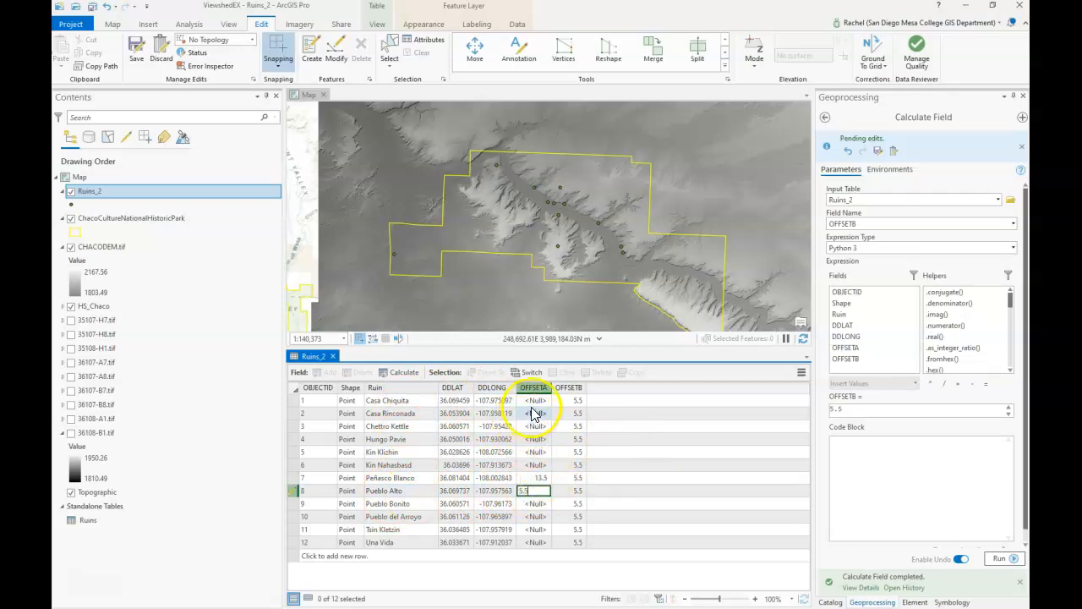
- Set OFFSETA to 0 for every ruin other than Peñasco Blanco and Pueblo Alto
click(534, 402)
text(0)
click(535, 414)
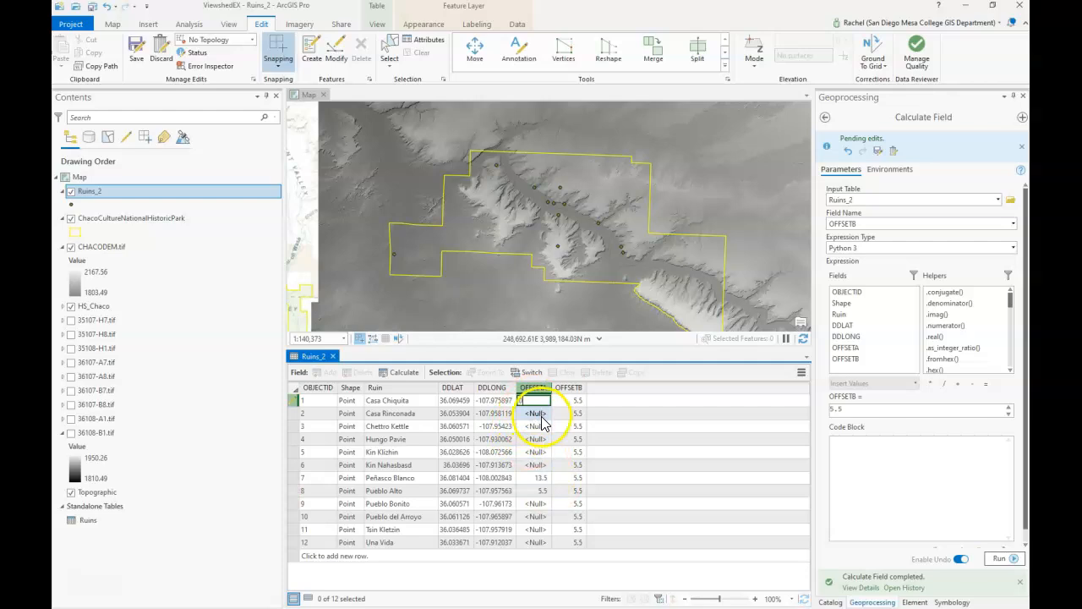
text(0)
click(541, 426)
text(0)
click(543, 440)
text(0)
click(542, 453)
text(0)
click(542, 465)
text(0)
click(541, 505)
text(0)
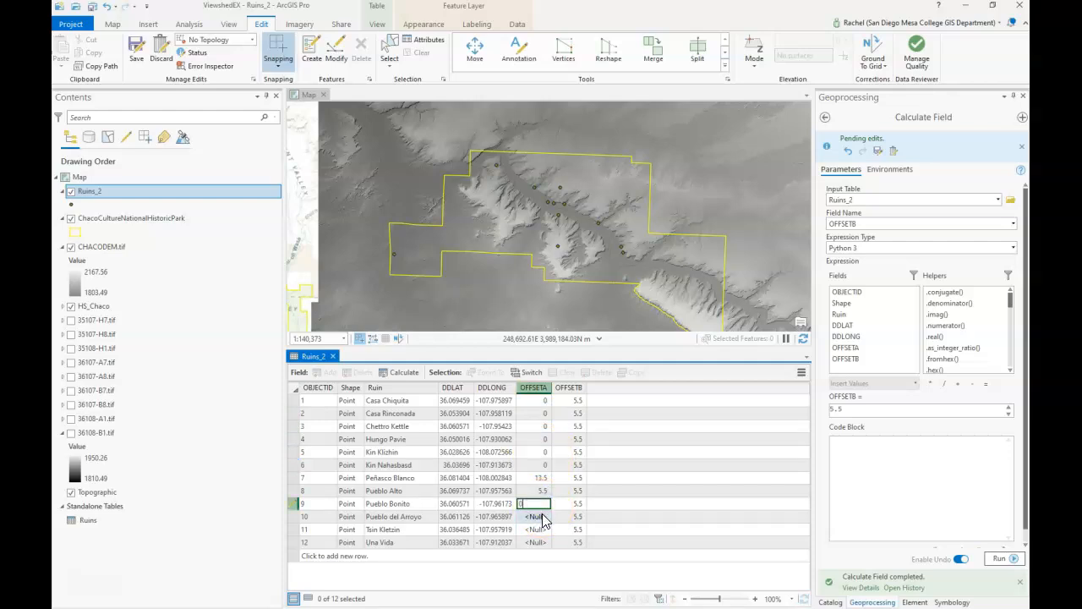
click(542, 517)
text(0)
click(542, 530)
text(0)
click(541, 542)
text(0)
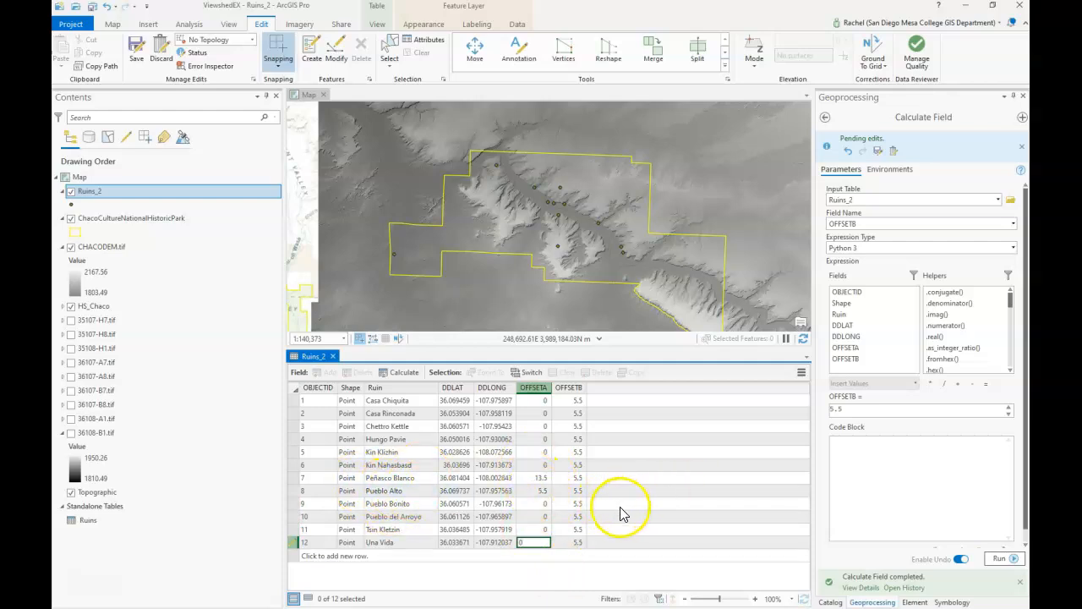
- Save all attribute edits made to Ruins_2
click(674, 561)
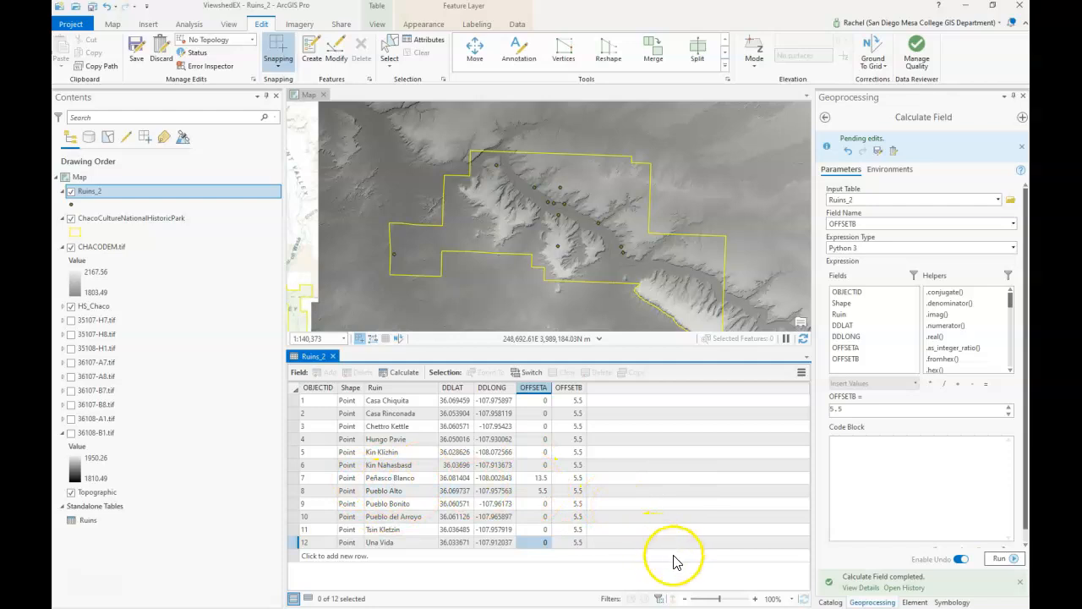
click(137, 58)
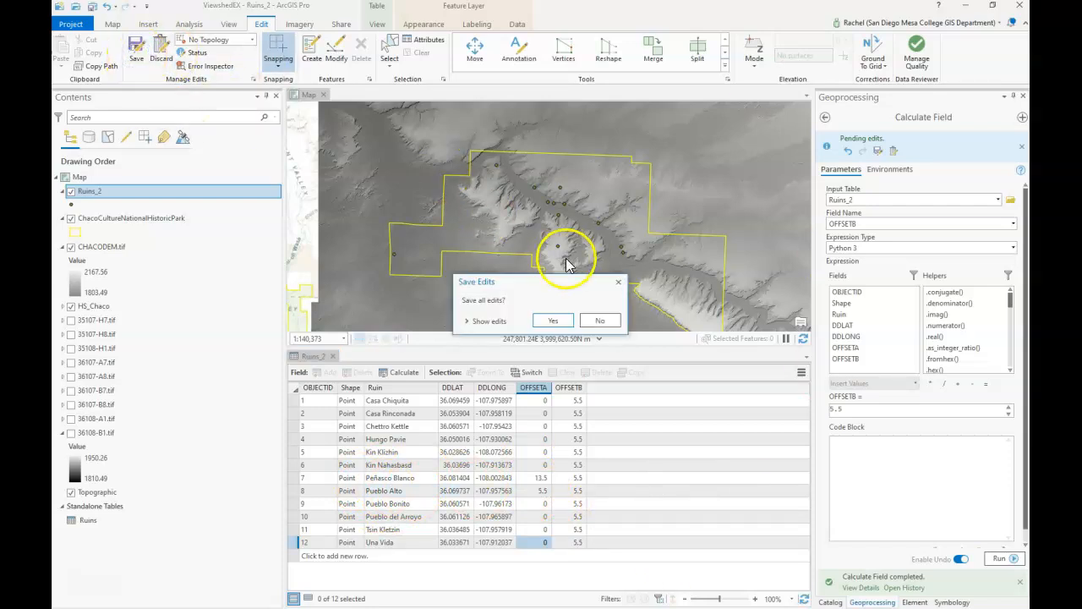
click(623, 319)
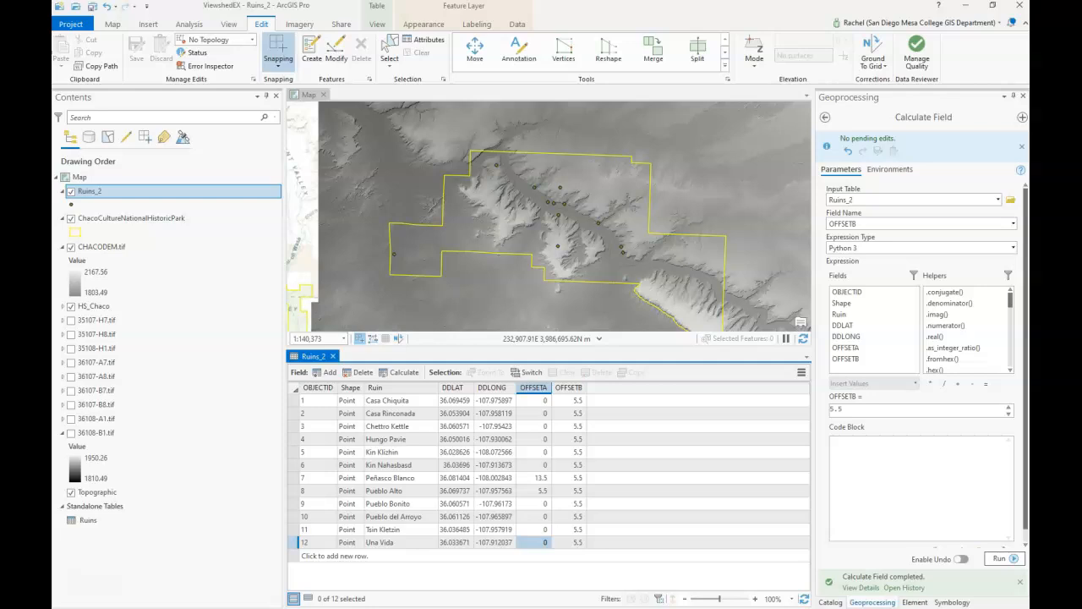
- Search the geoprocessing tools for Viewshed and open the Viewshed tool
click(825, 117)
text(xy tabl)
key(BackSpace)
key(BackSpace)
key(BackSpace)
key(BackSpace)
key(BackSpace)
key(BackSpace)
key(BackSpace)
text(vie)
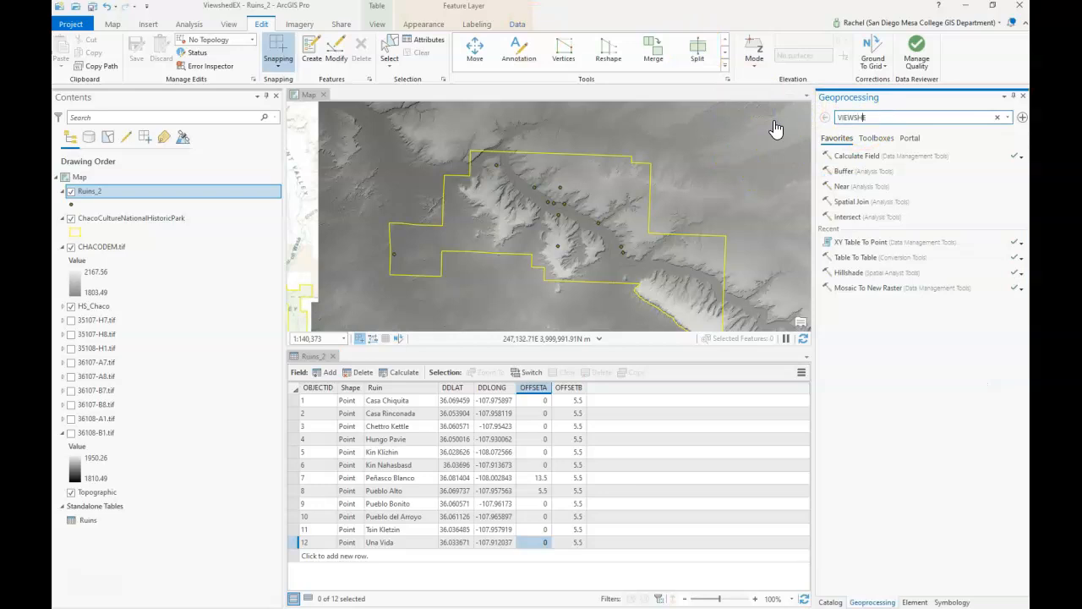
key(Return)
click(964, 221)
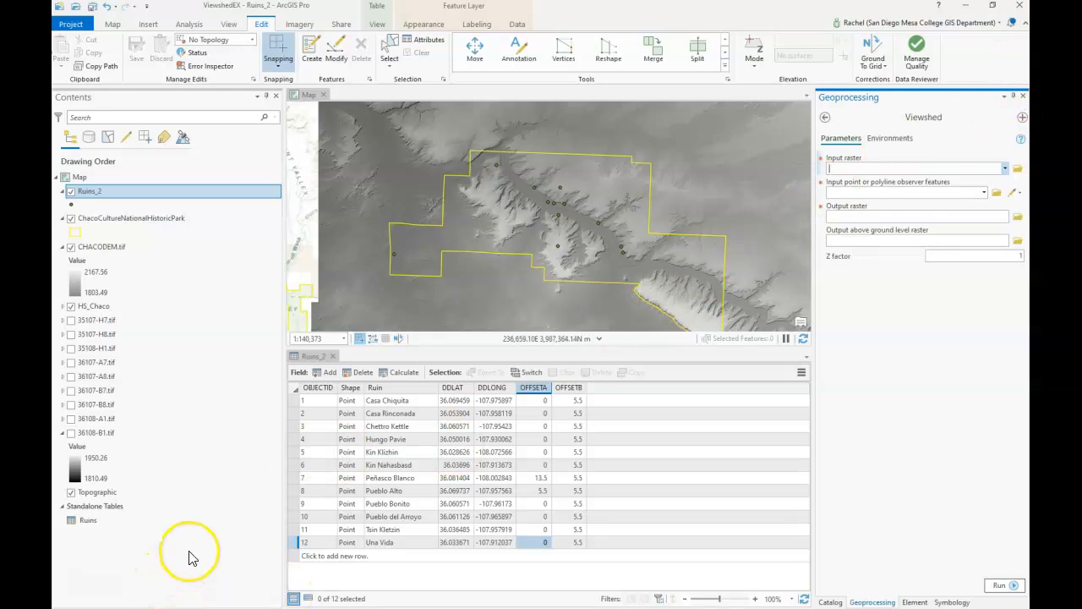
- Select the Pueblo Alto record and run Viewshed with CHACODEM.tif as input raster, Ruins_2 as observer features and Viewshe_tif1 as output
click(296, 490)
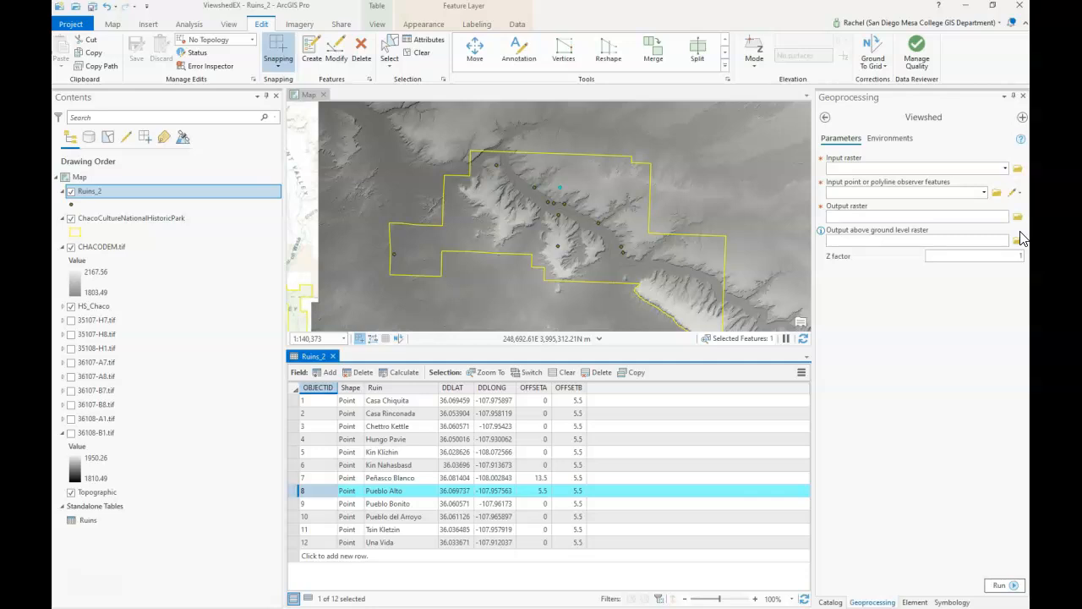
click(1005, 169)
click(934, 177)
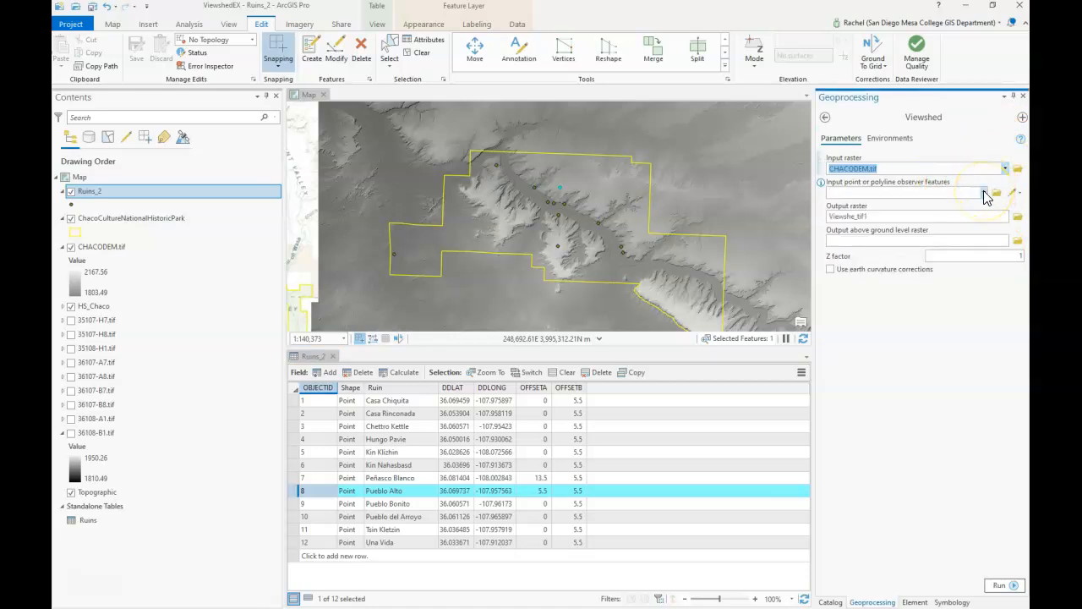
click(985, 194)
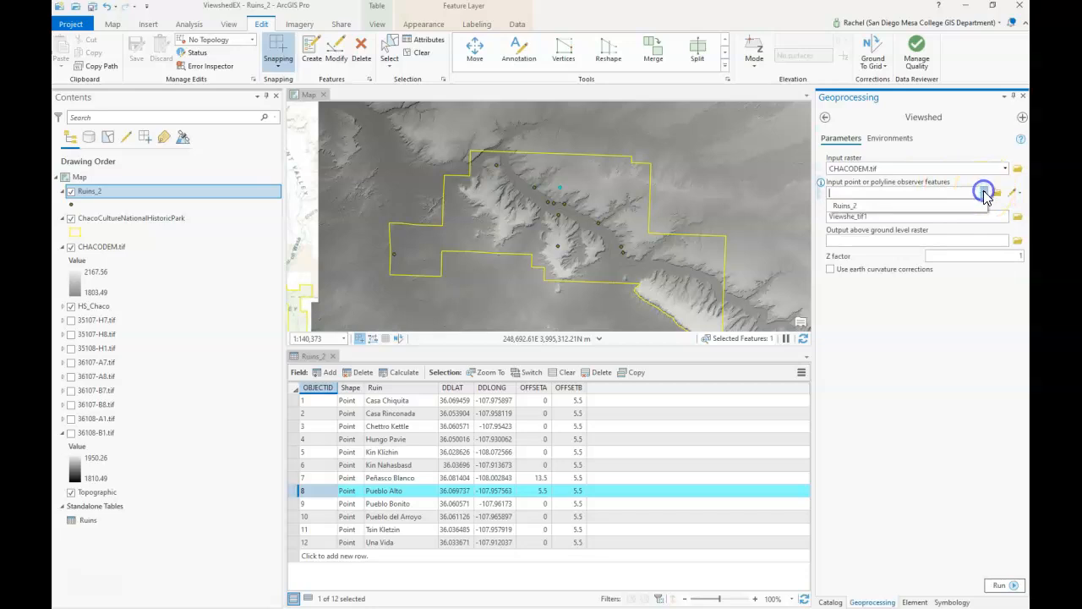
click(967, 208)
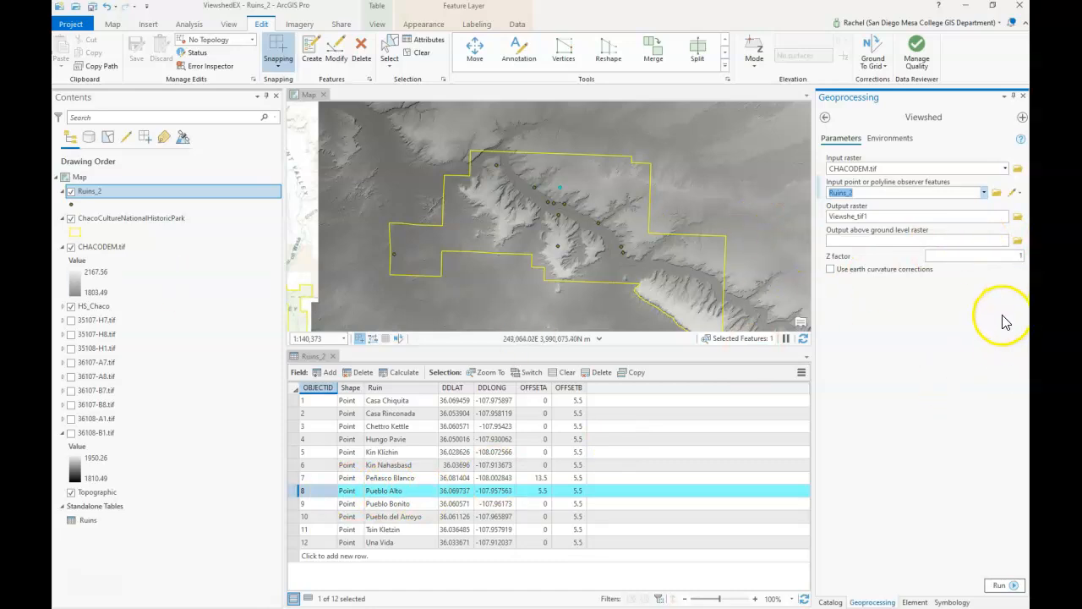
click(994, 585)
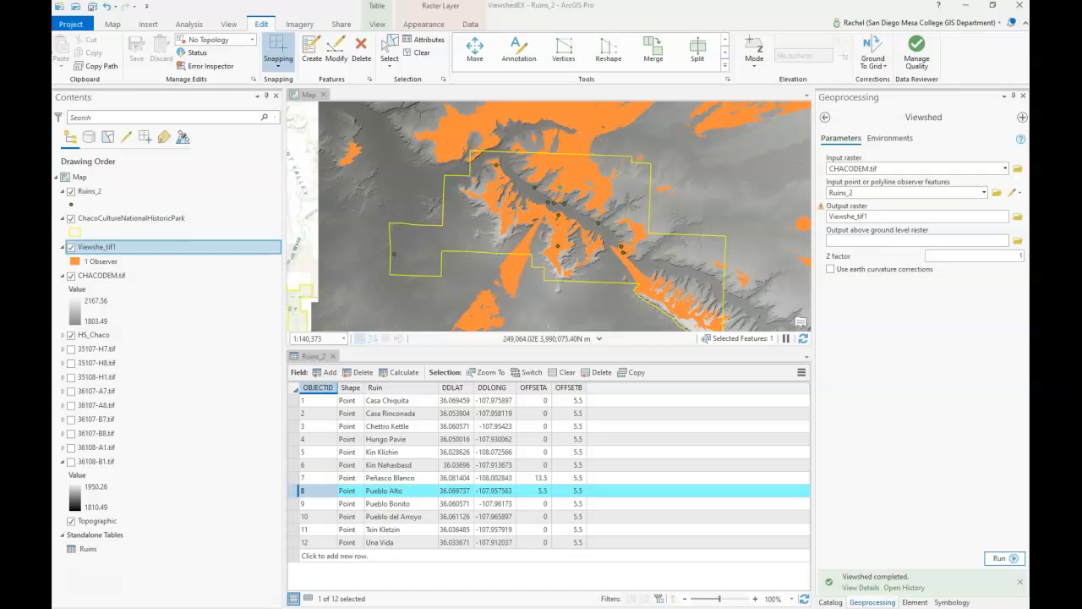
- Rename the Viewshe_tif1 layer to Viewshed PA and clear the selection in Ruins_2
right_click(103, 252)
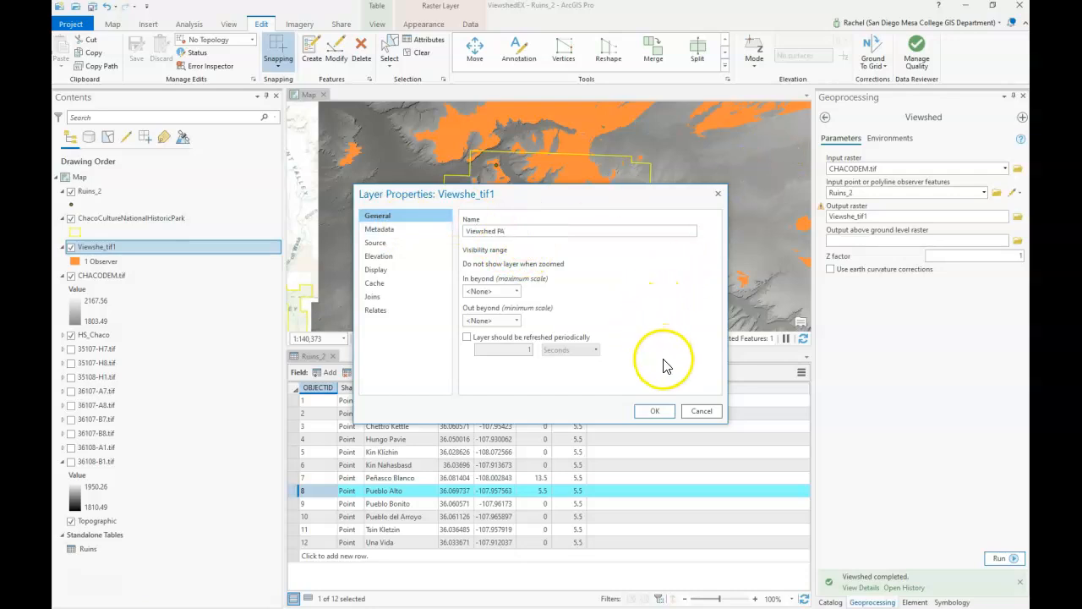
click(655, 412)
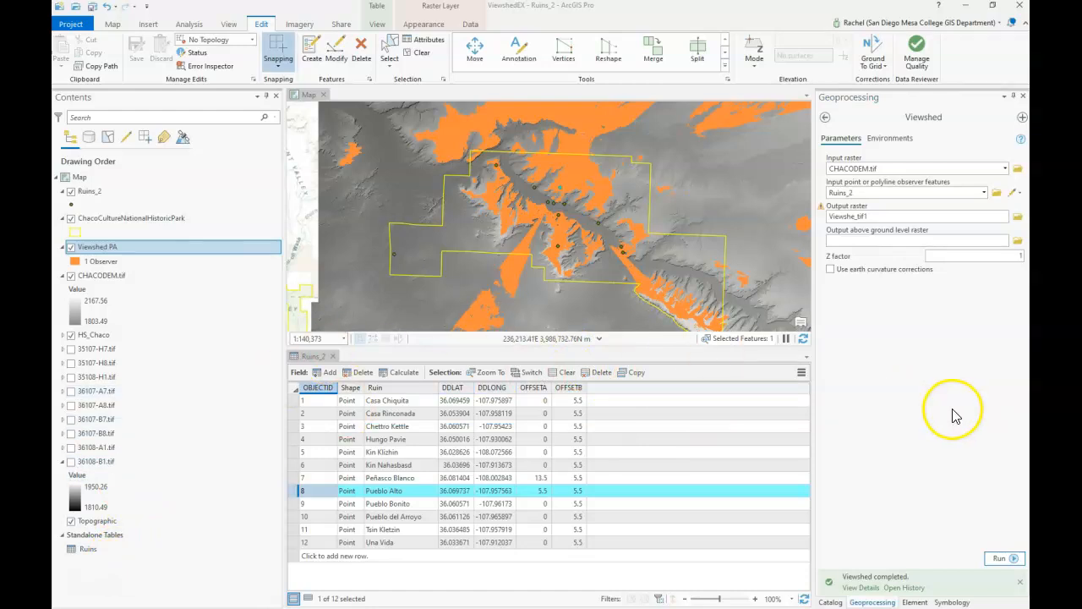
click(422, 53)
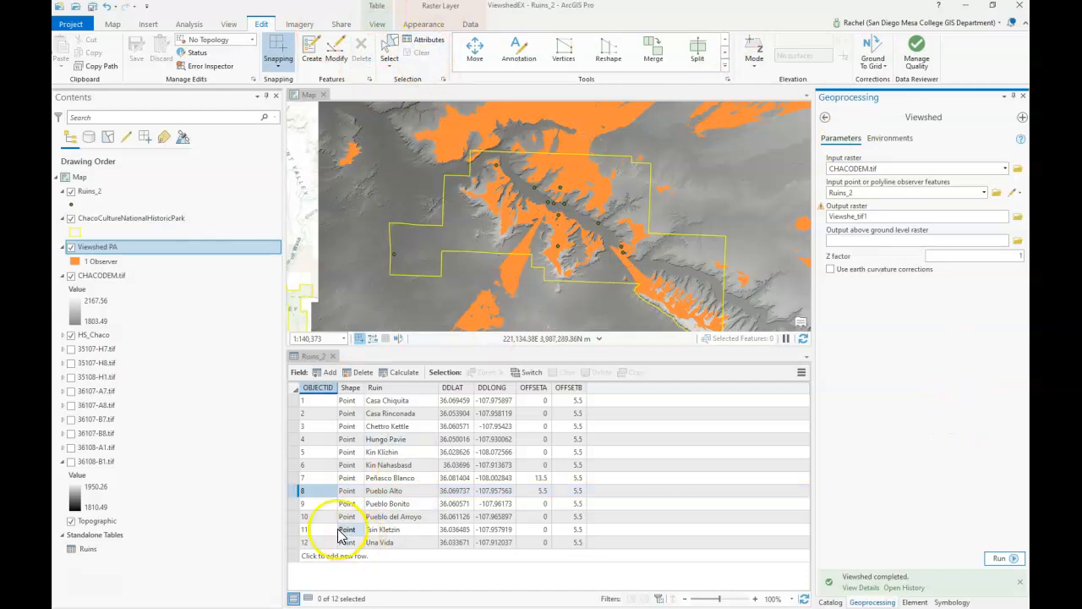
- Select the Peñasco Blanco record in Ruins_2 and run Viewshed on CHACODEM.tif with Viewshed_PB as the output raster
click(297, 478)
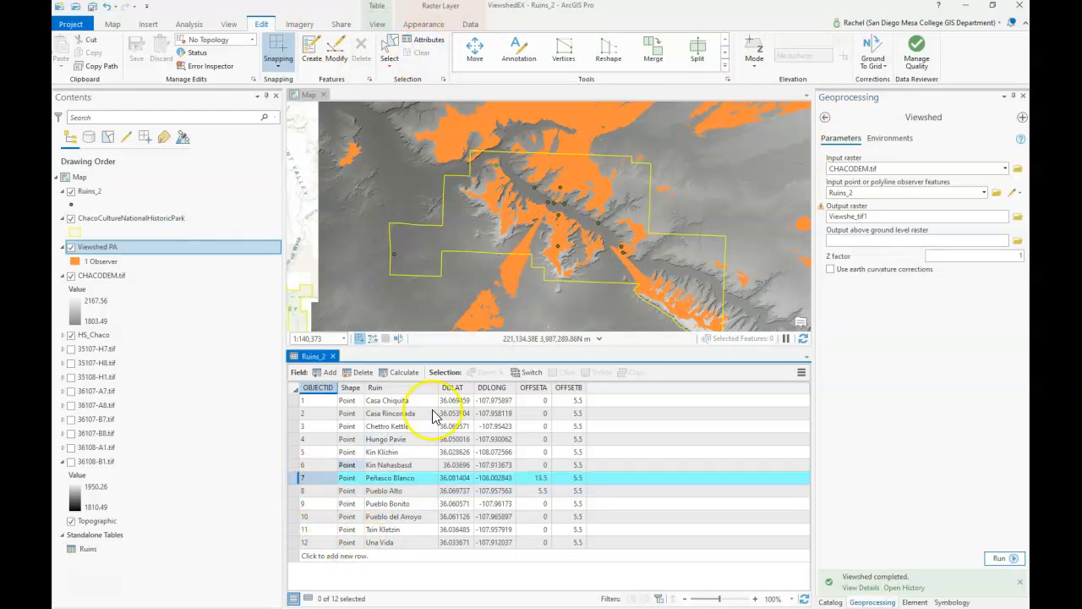
click(913, 216)
drag(971, 214, 993, 216)
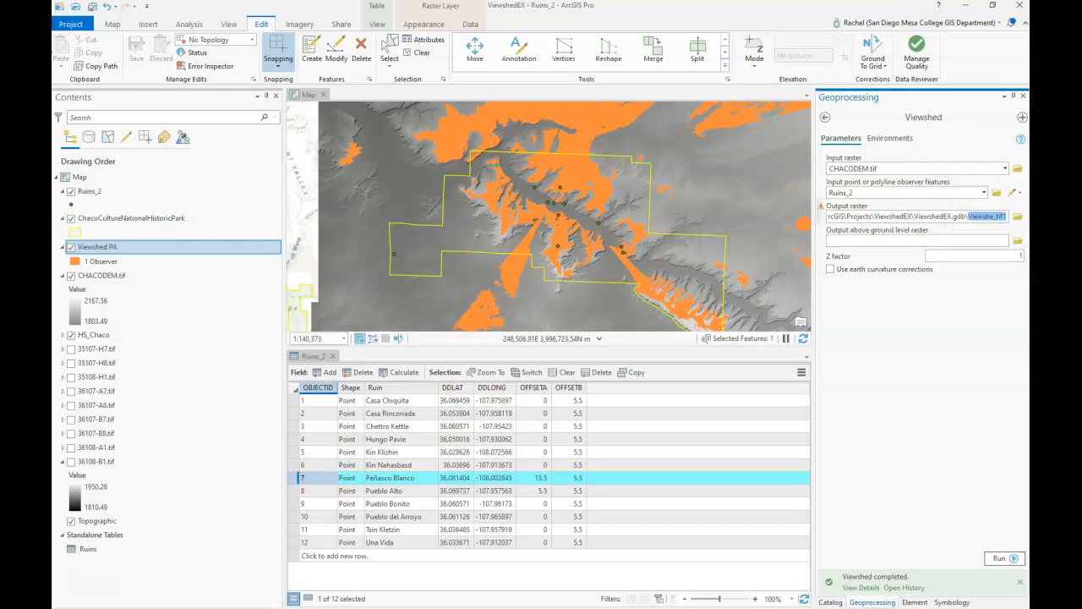
text(P)
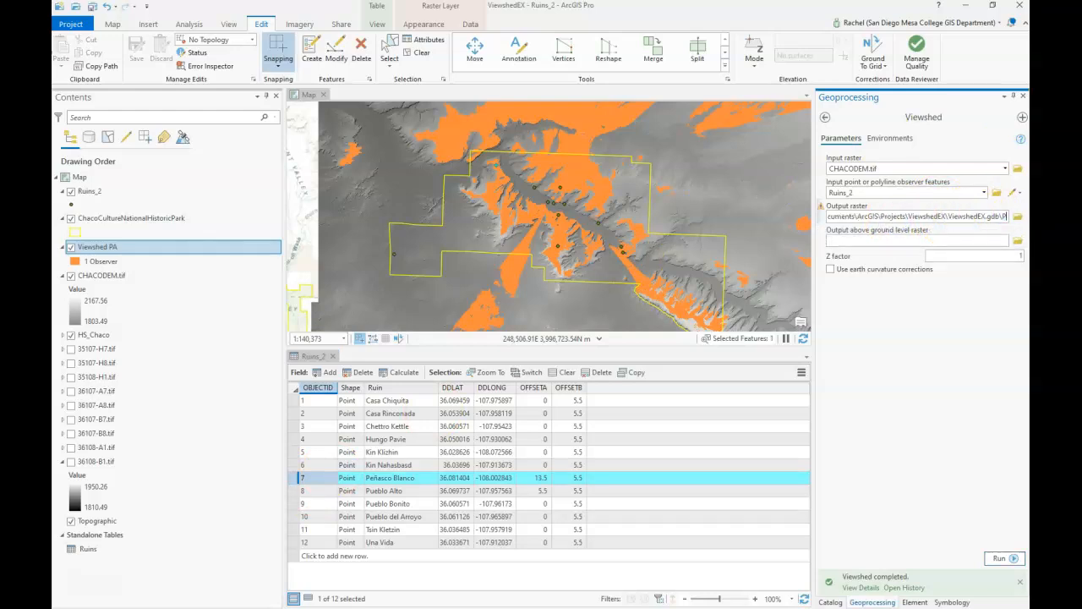
text(B_Viewshed)
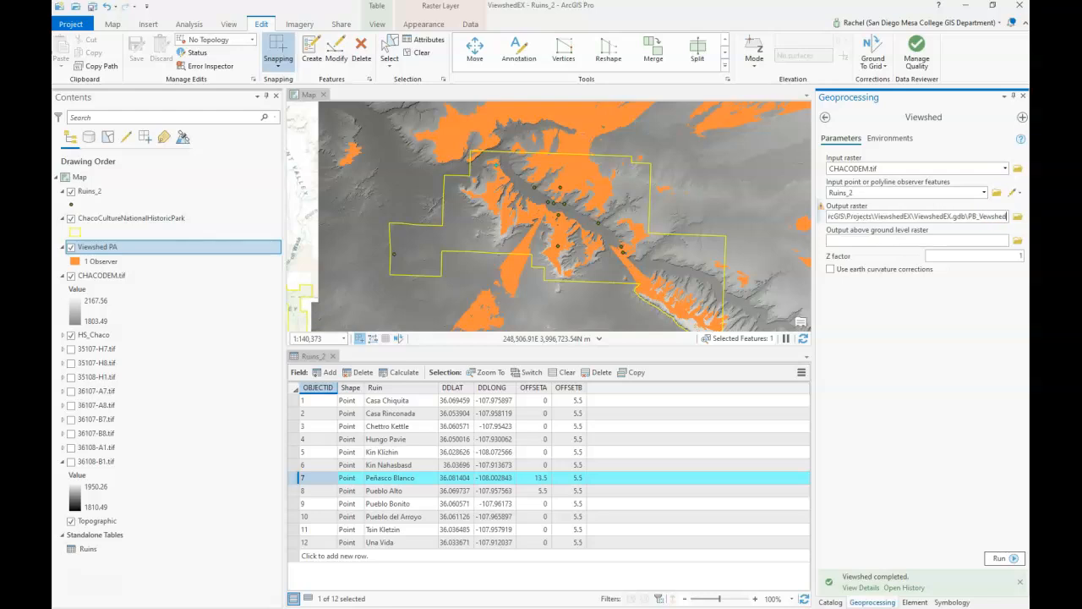
key(BackSpace)
key(BackSpace)
key(BackSpace)
key(BackSpace)
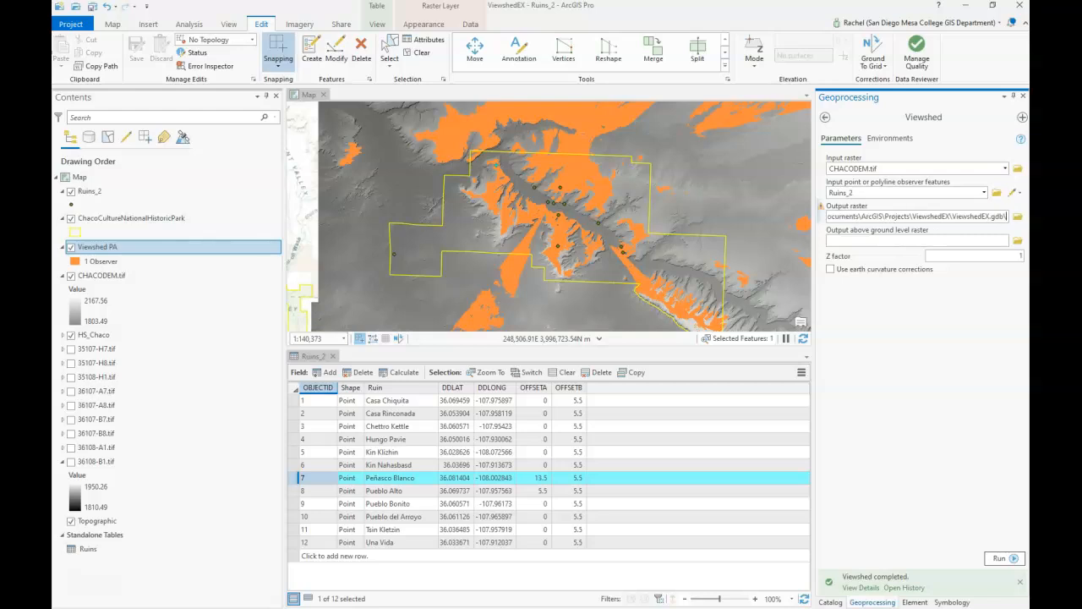
text(Viewshed_)
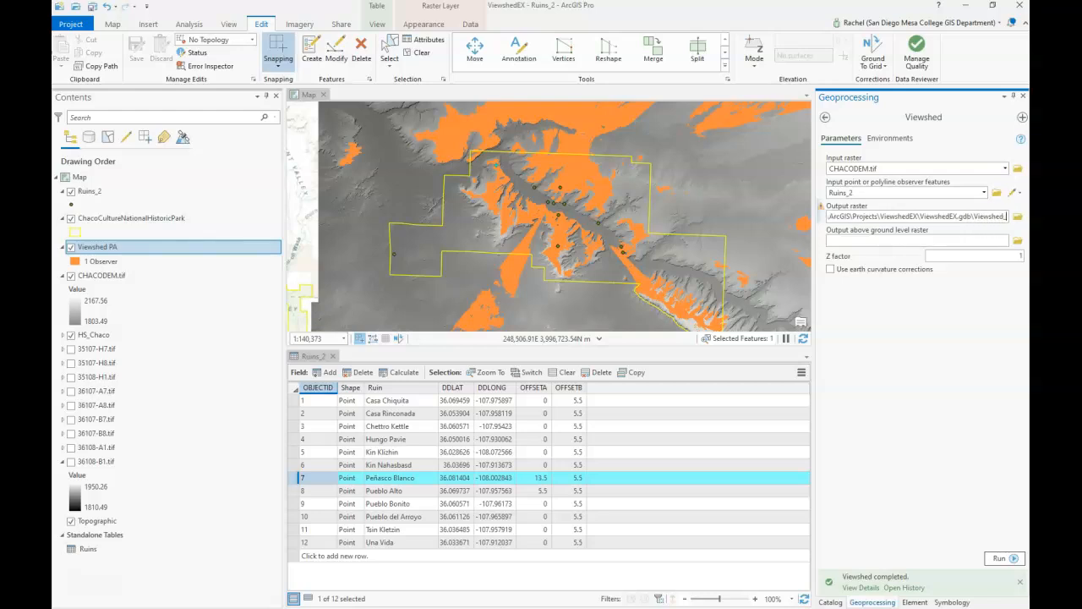
click(962, 439)
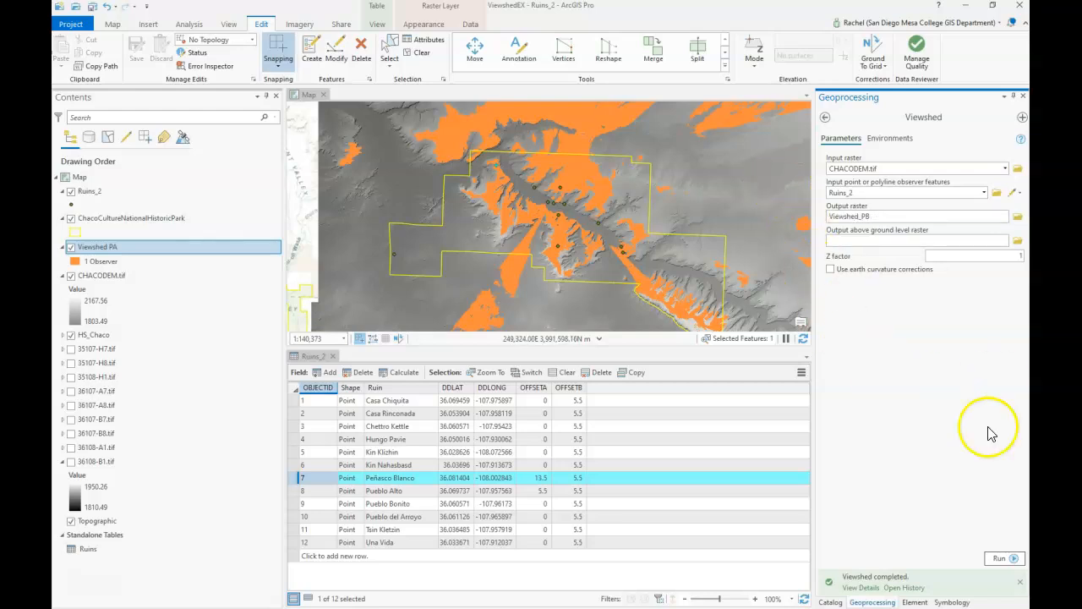
click(1007, 558)
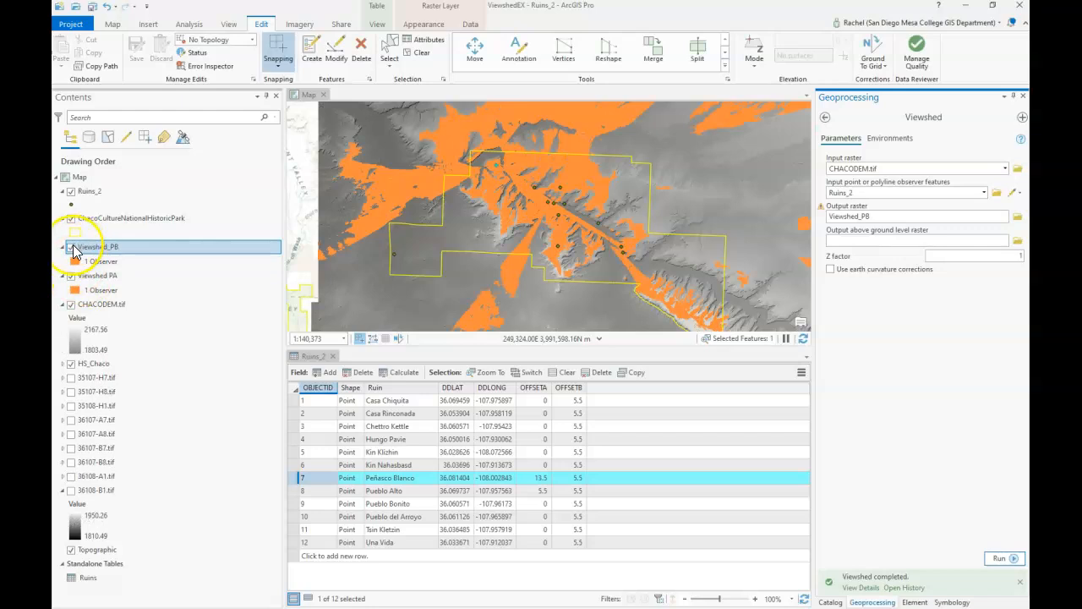
- Hide the Viewshed PA layer and close the Ruins_2 attribute table to view the Viewshed_PB result on the map
click(72, 276)
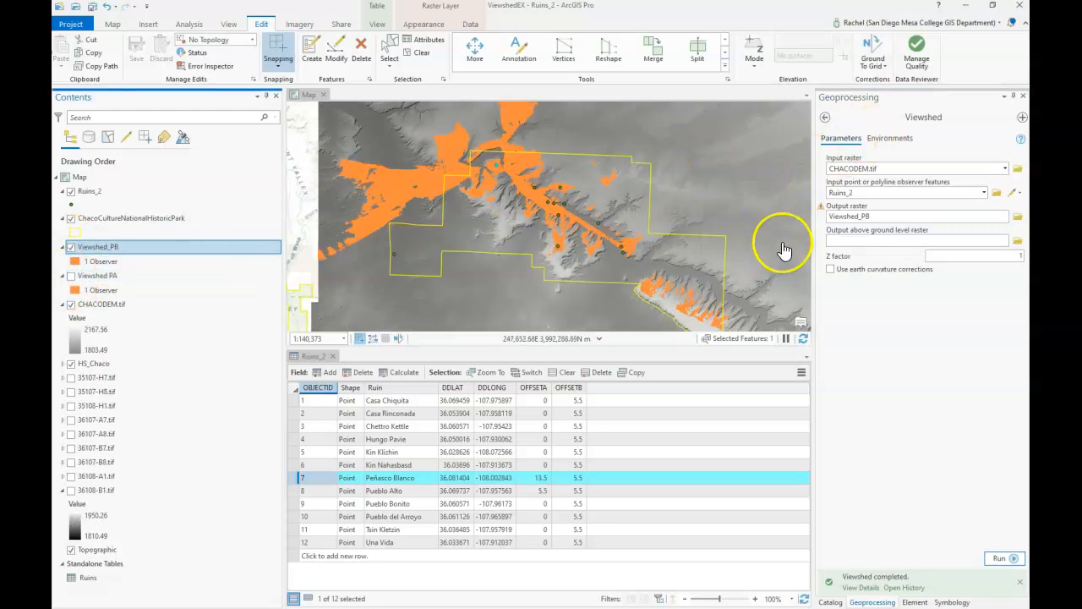
click(333, 356)
drag(643, 268, 594, 372)
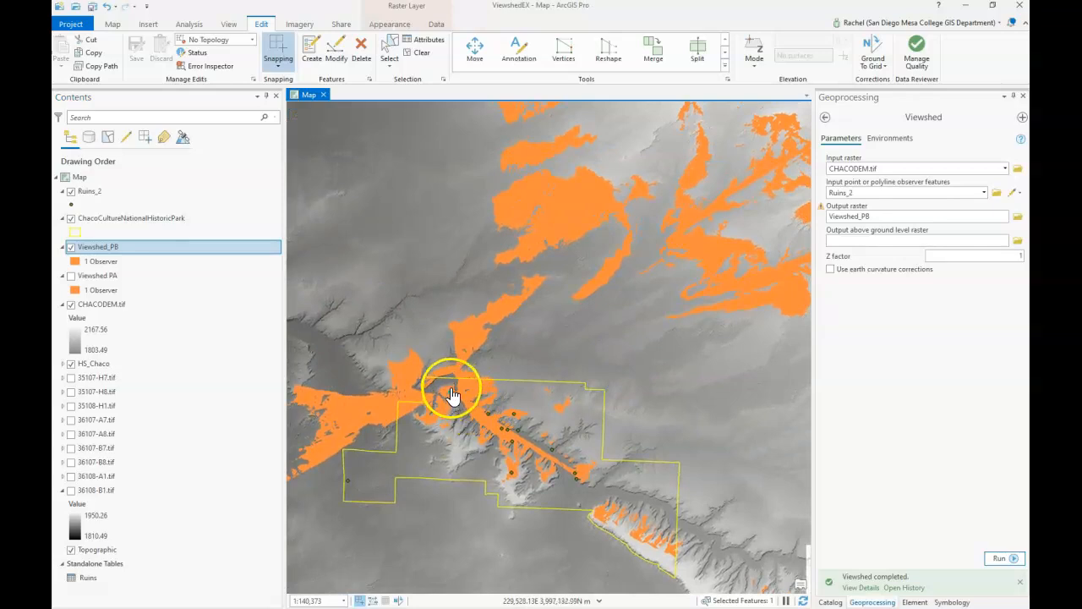